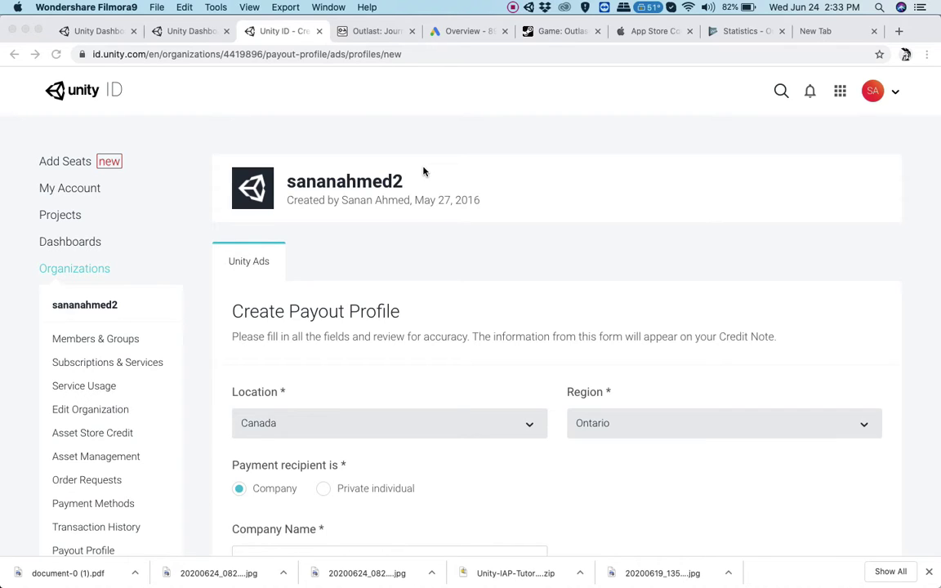
- Switch to the Unity Dashboard Finance tab showing the $1.26 available balance
scroll(423, 172, "down", 2)
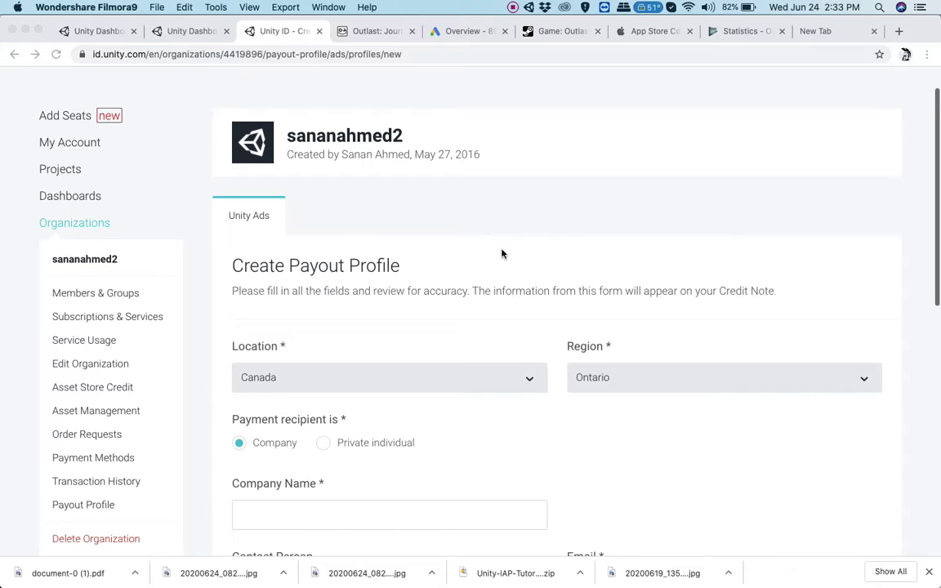
left_click(236, 270)
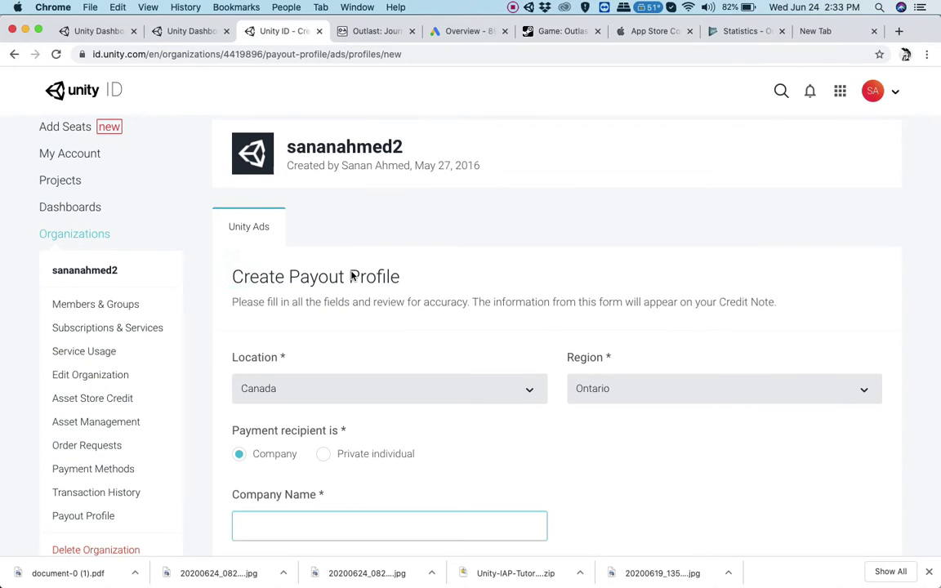
left_click(182, 31)
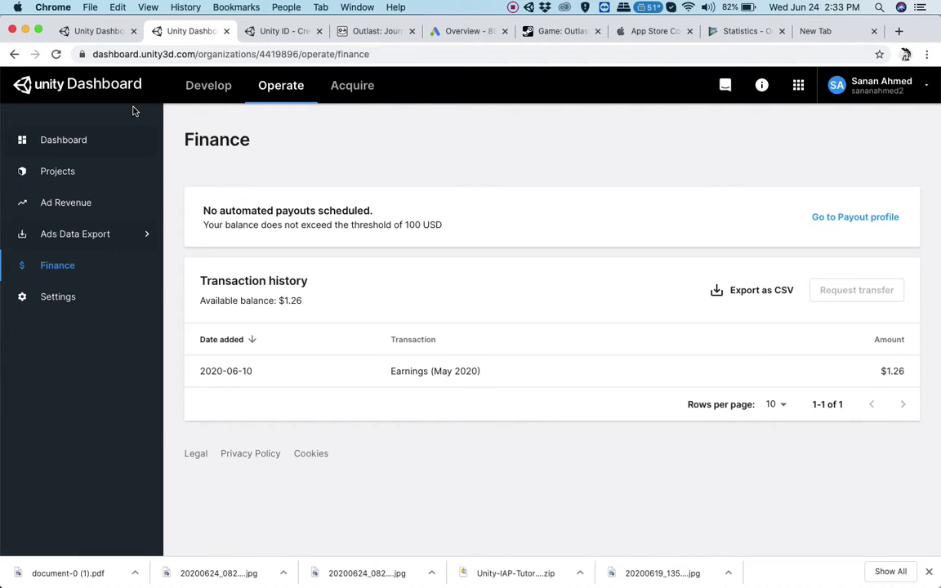
left_click(61, 142)
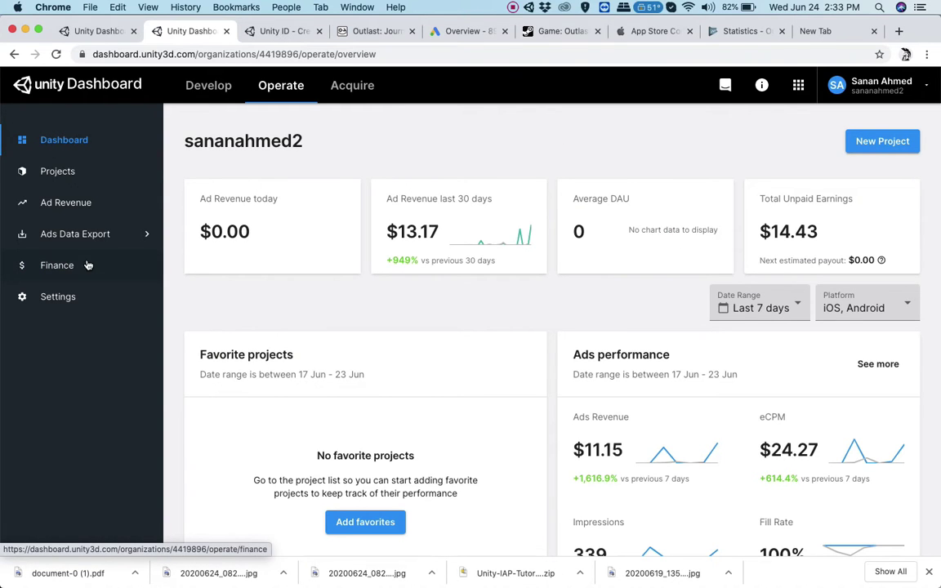
left_click(58, 276)
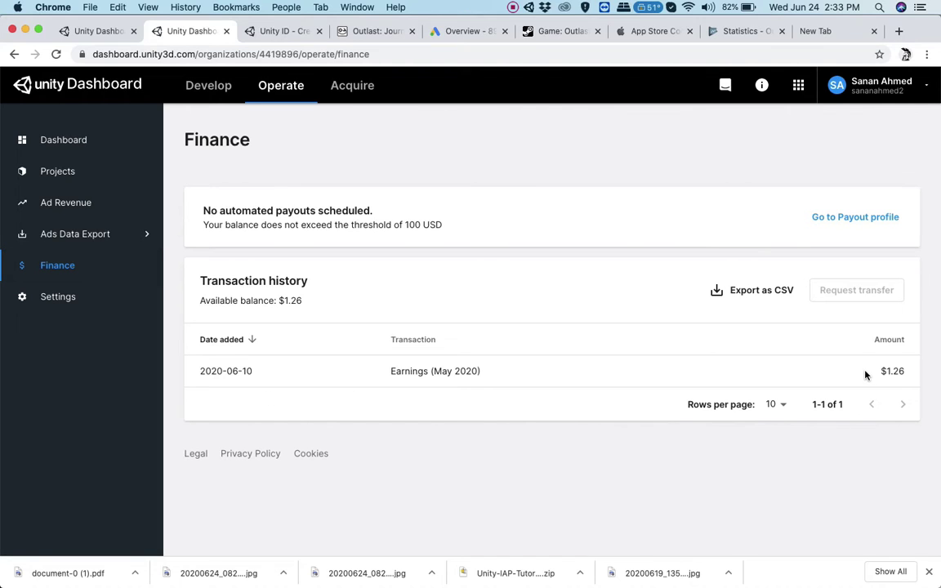
left_click_drag(863, 370, 908, 374)
left_click(582, 323)
left_click_drag(506, 375, 321, 376)
left_click(321, 375)
left_click_drag(479, 225, 285, 225)
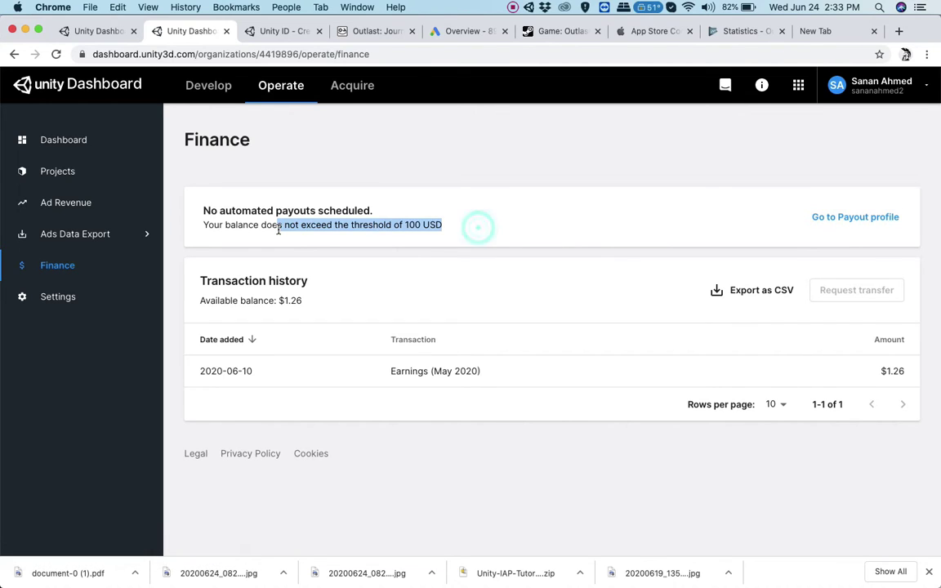
left_click(393, 224)
left_click_drag(403, 225, 446, 229)
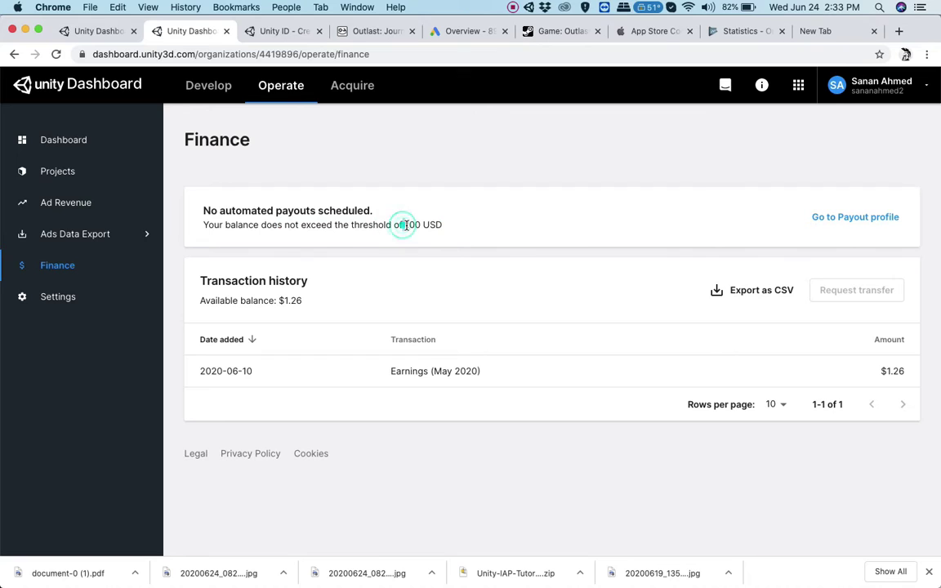
left_click(447, 228)
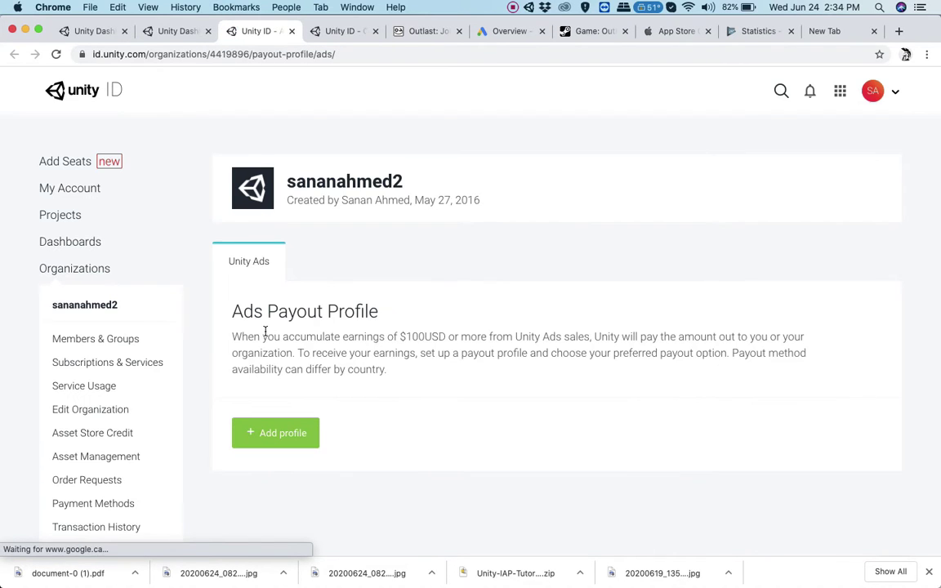
- Add a new Ads payout profile and return to its Create Payout Profile form tab
scroll(264, 331, "down", 2)
left_click(276, 368)
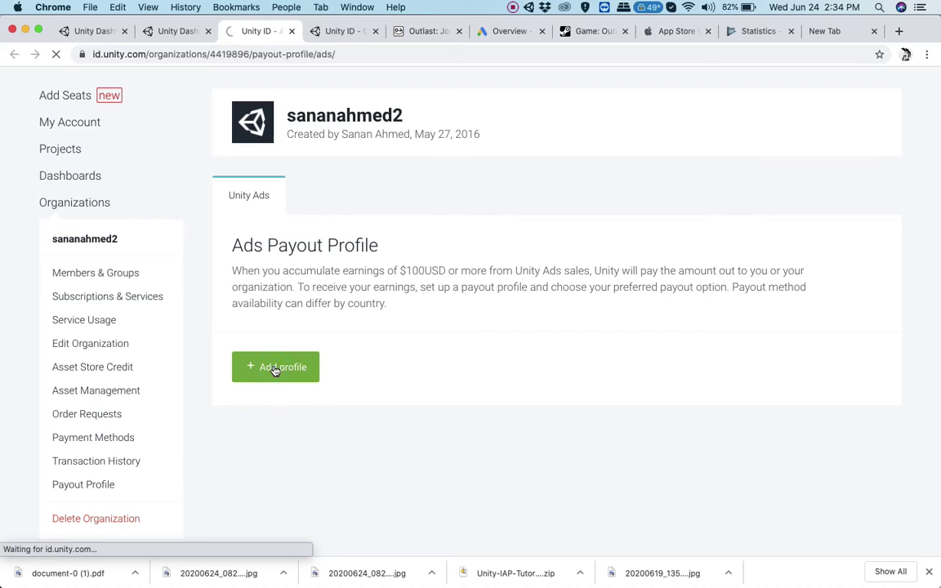
scroll(289, 363, "down", 3)
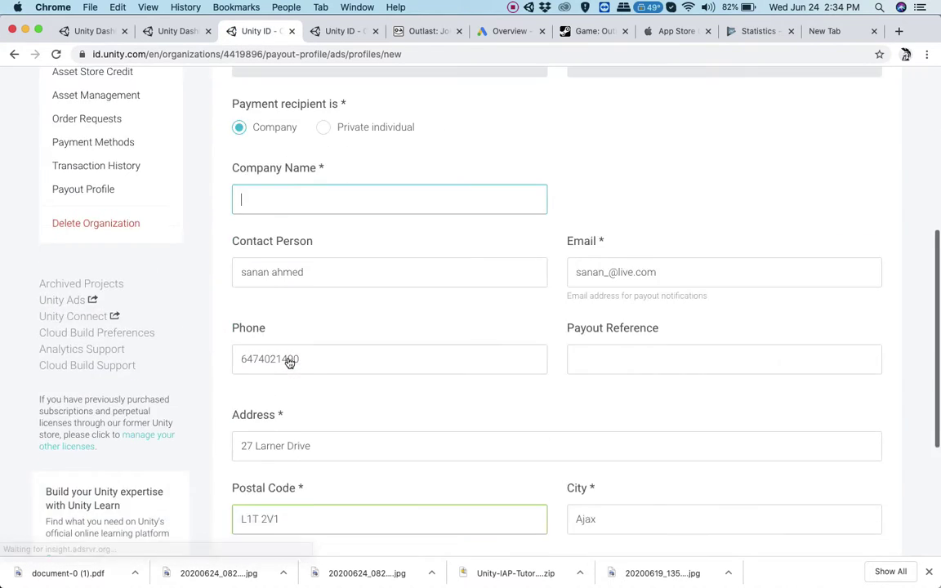
scroll(289, 362, "up", 5)
left_click(324, 30)
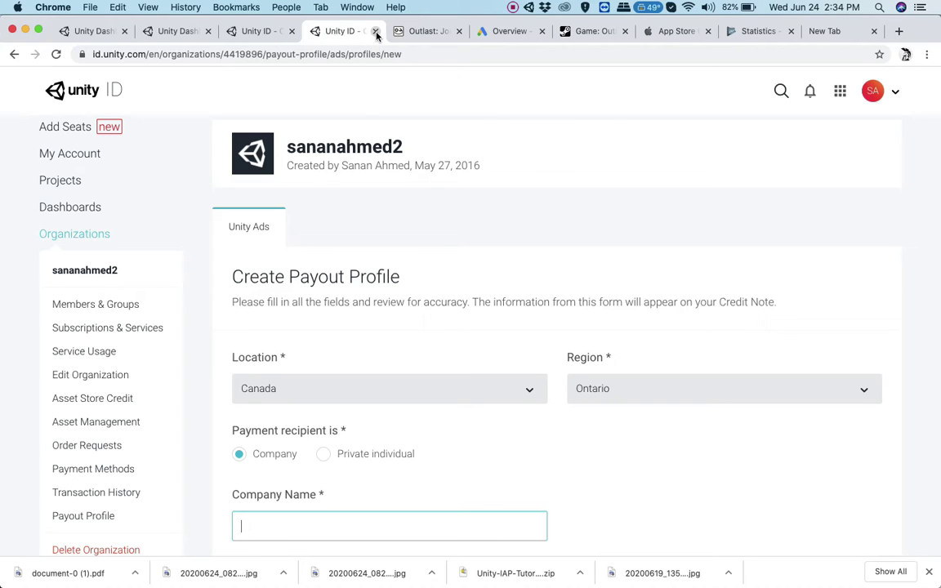
left_click(253, 30)
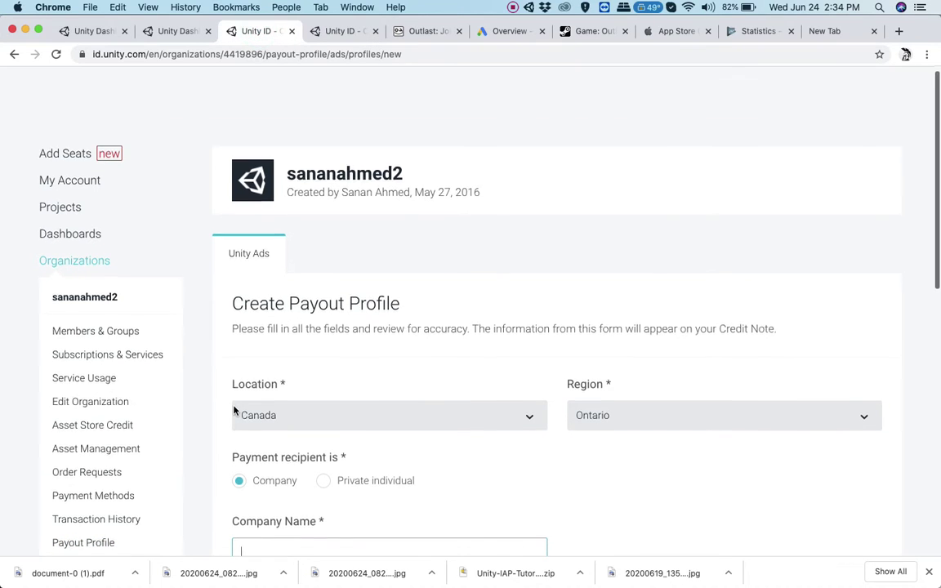
scroll(262, 368, "down", 1)
scroll(284, 327, "down", 1)
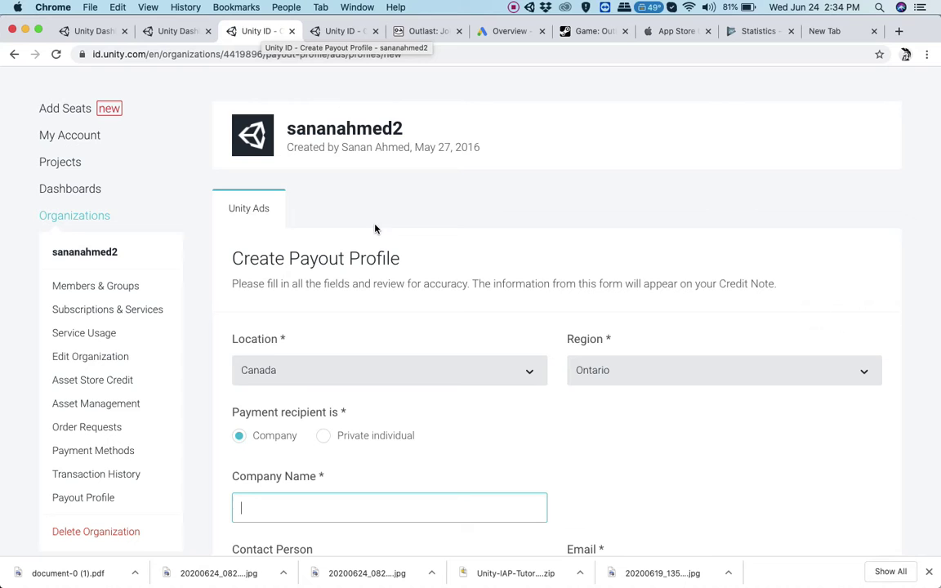
- Set the recipient to Private individual and submit the profile with birth date, phone and address
scroll(346, 245, "down", 2)
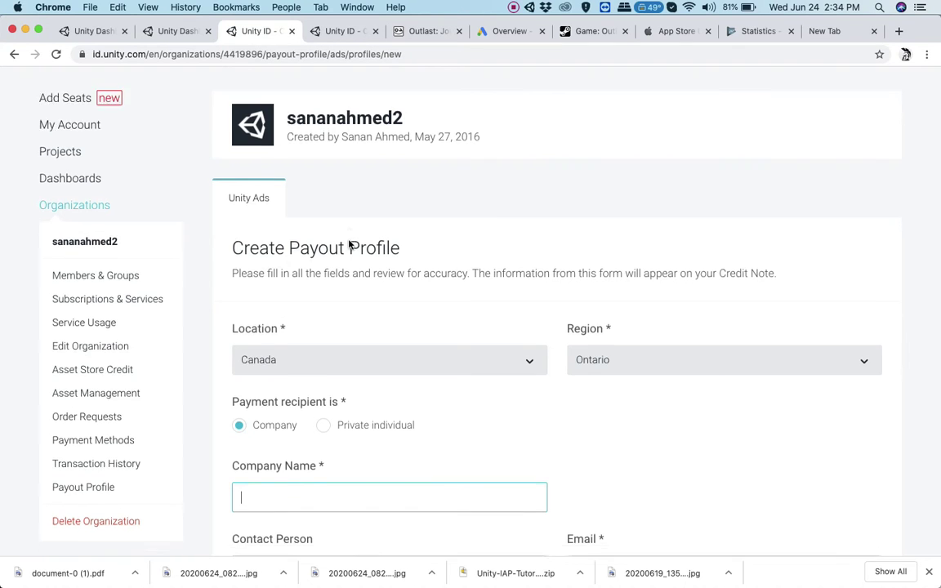
scroll(349, 242, "up", 2)
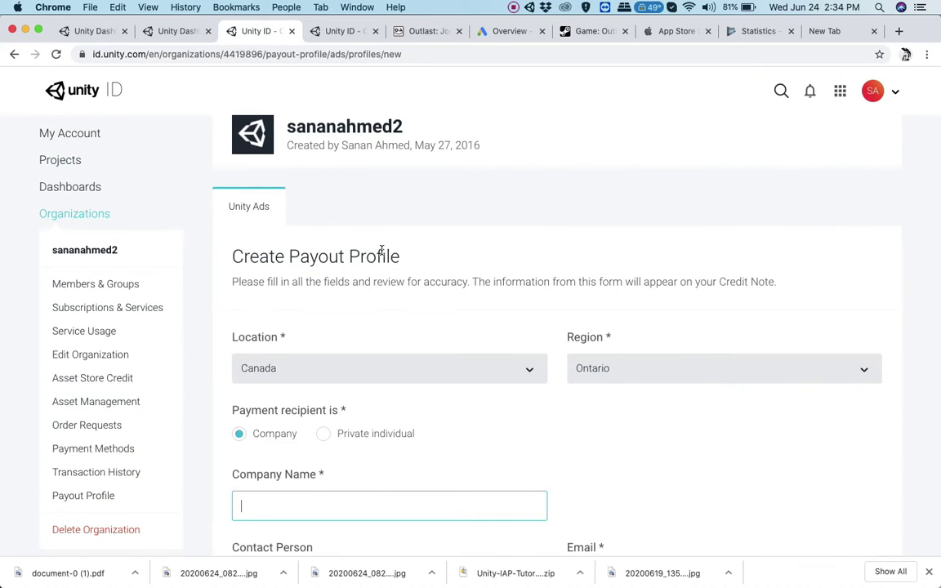
scroll(360, 250, "down", 2)
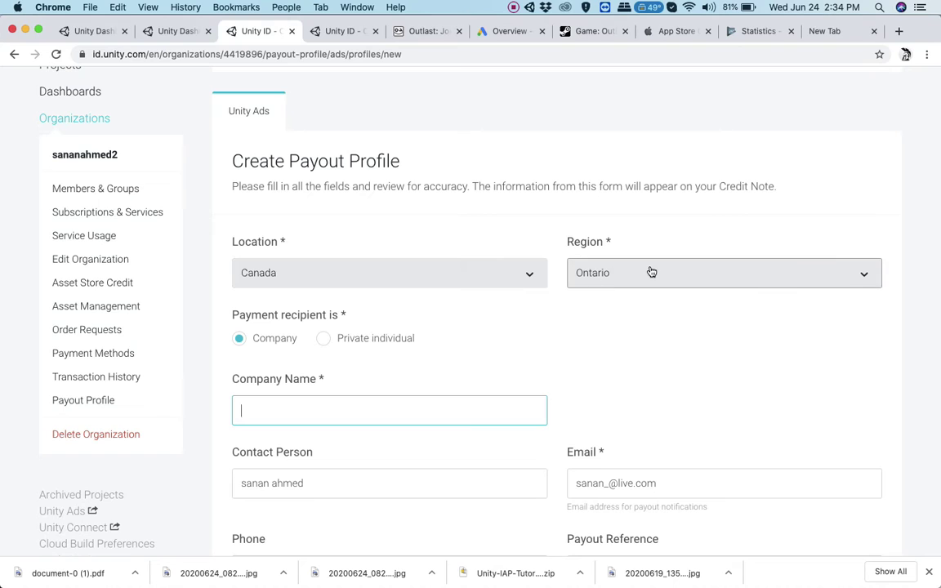
scroll(422, 301, "down", 2)
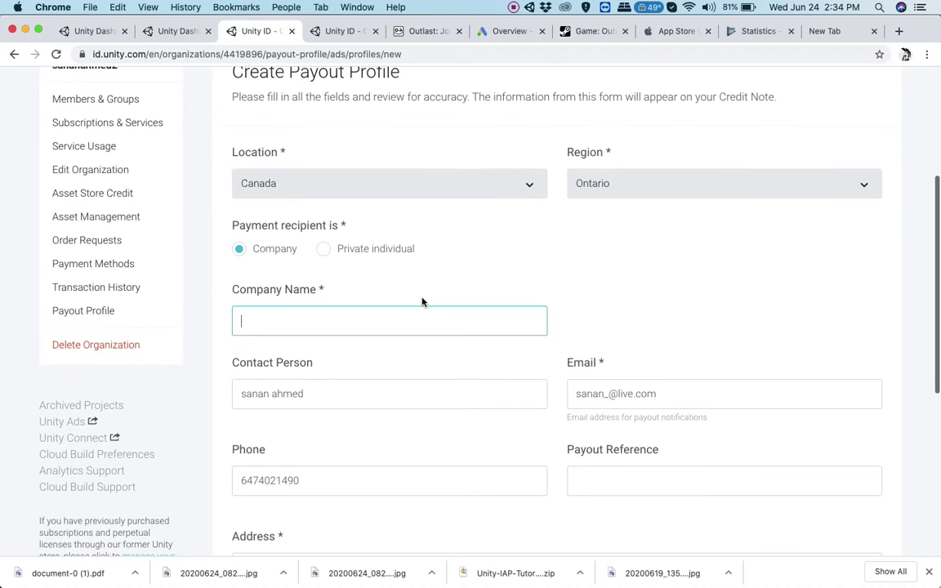
left_click(321, 249)
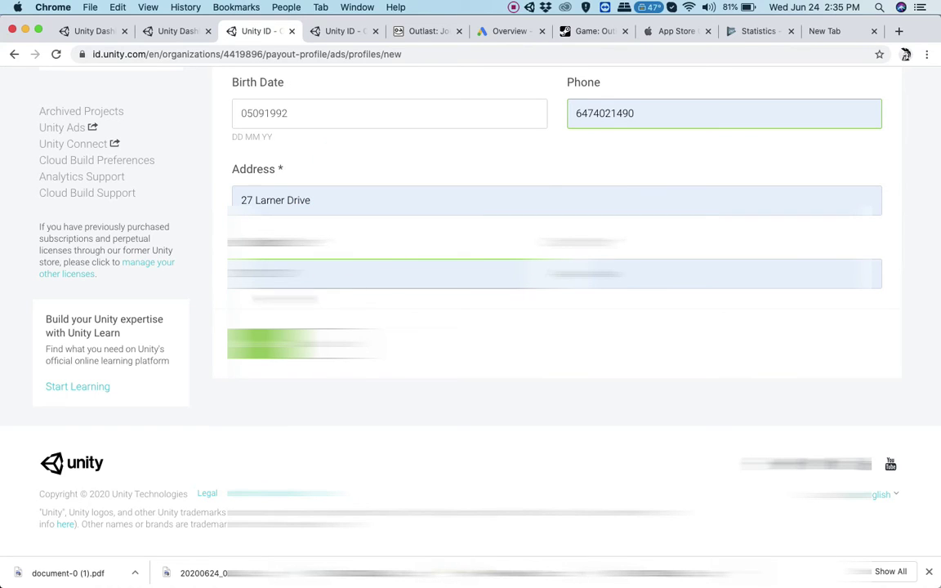
key("Return")
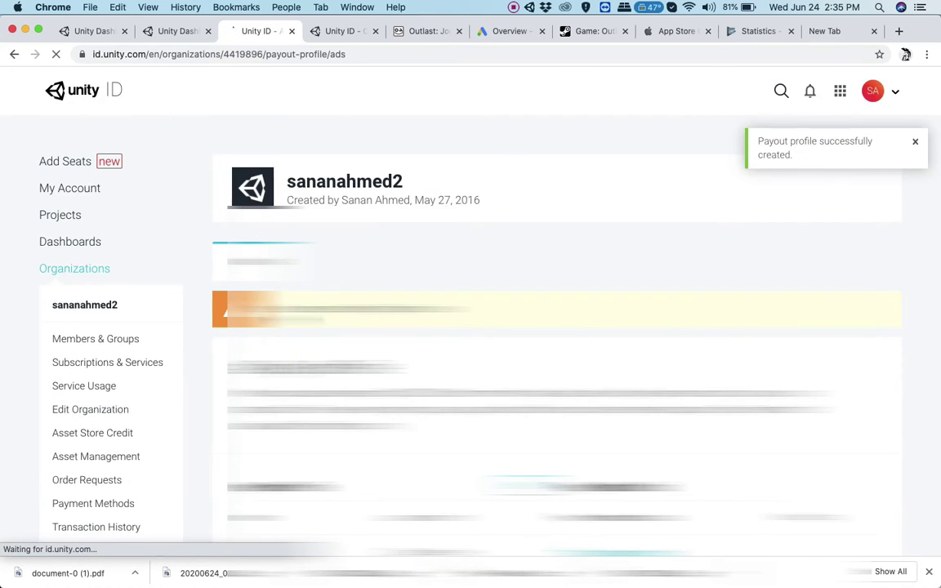
- Open the Add Payout Method form from the Ads Payout Profile page
scroll(288, 319, "down", 2)
scroll(288, 319, "down", 3)
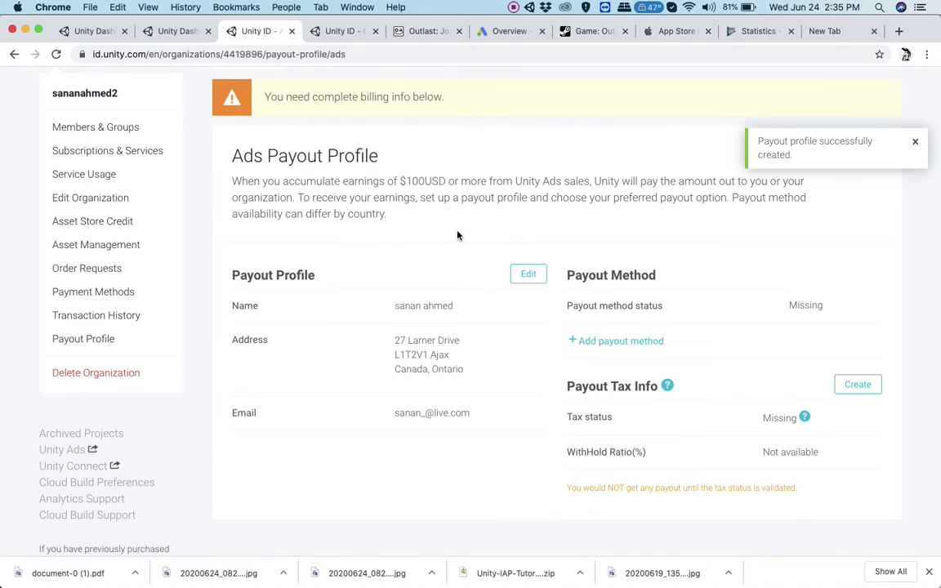
left_click(621, 345)
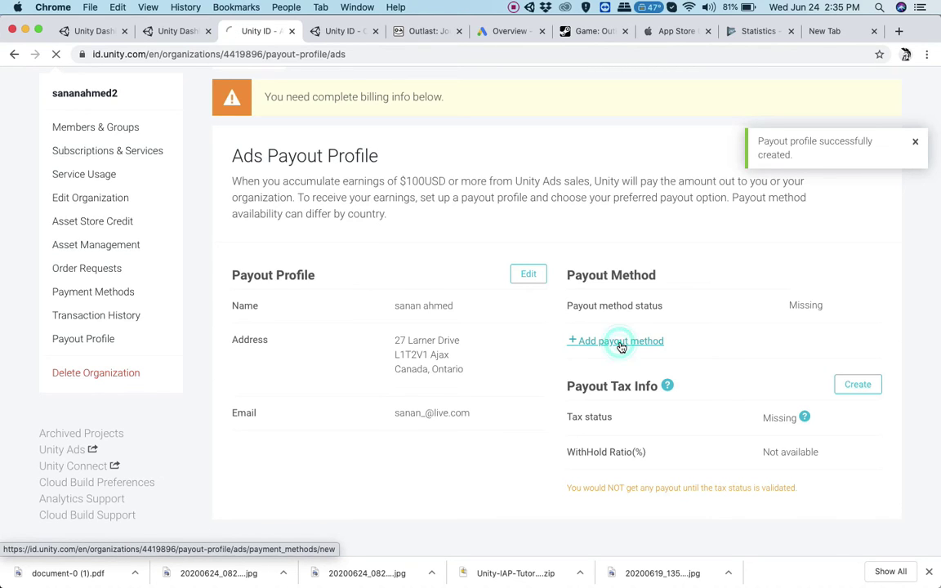
scroll(305, 413, "down", 5)
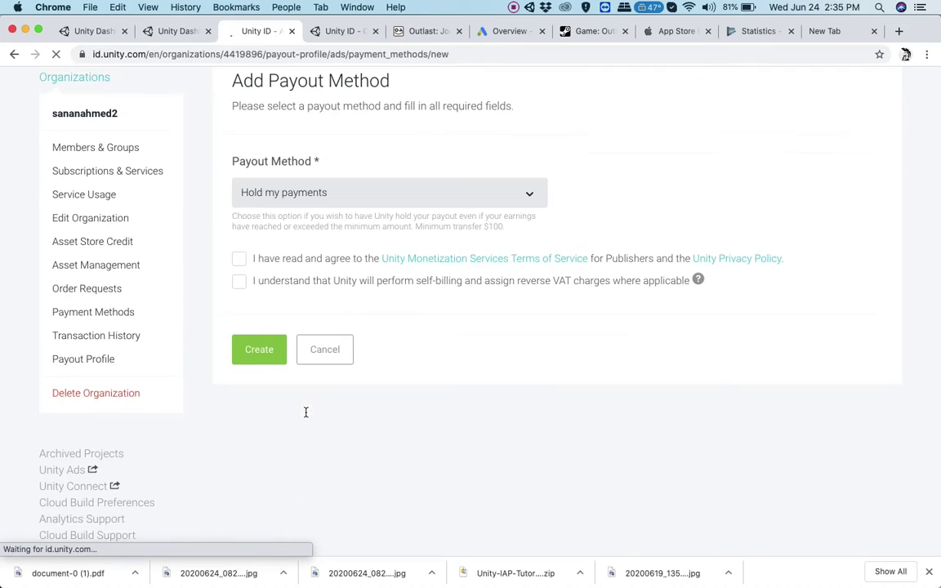
- Choose PayPal as the payout method with a $100 minimum and fill in the PayPal email
left_click(345, 196)
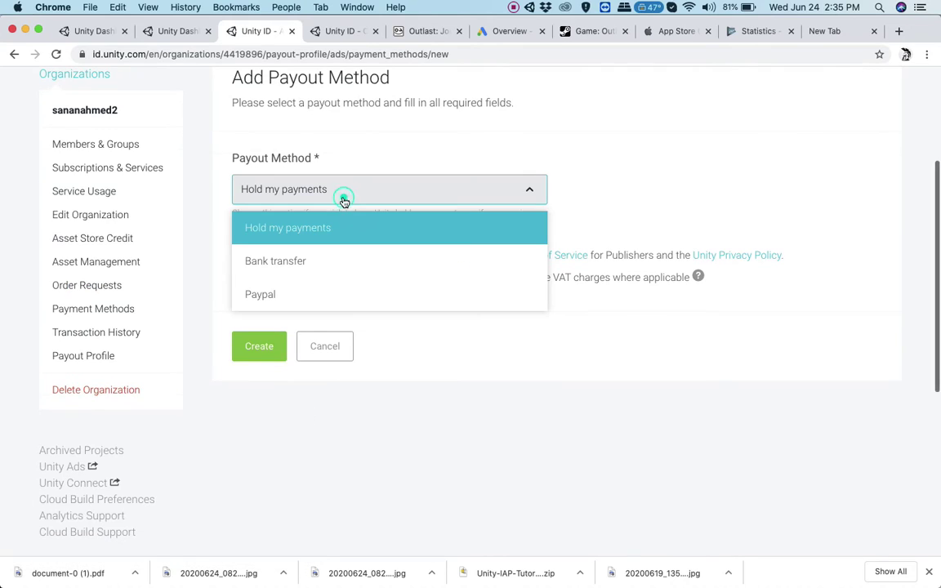
left_click(288, 260)
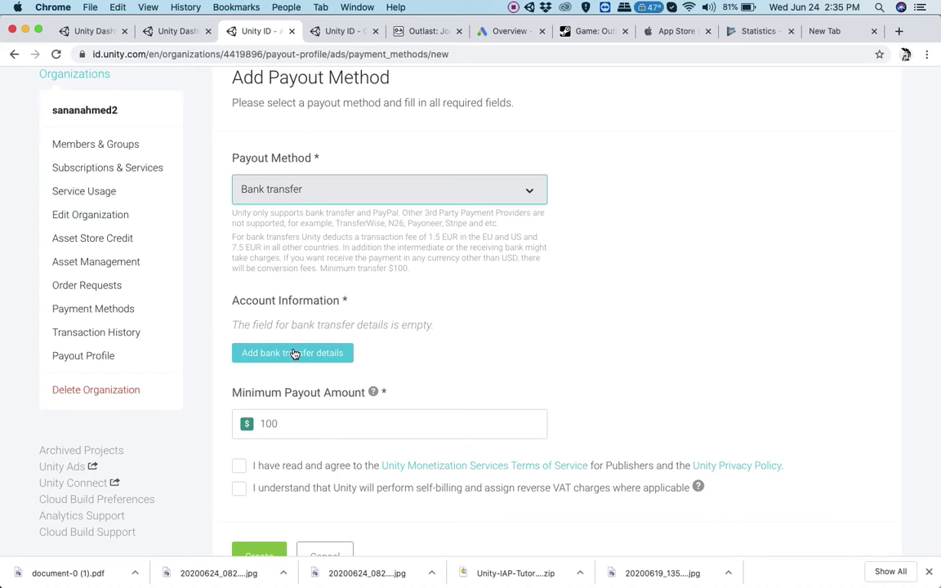
left_click(275, 182)
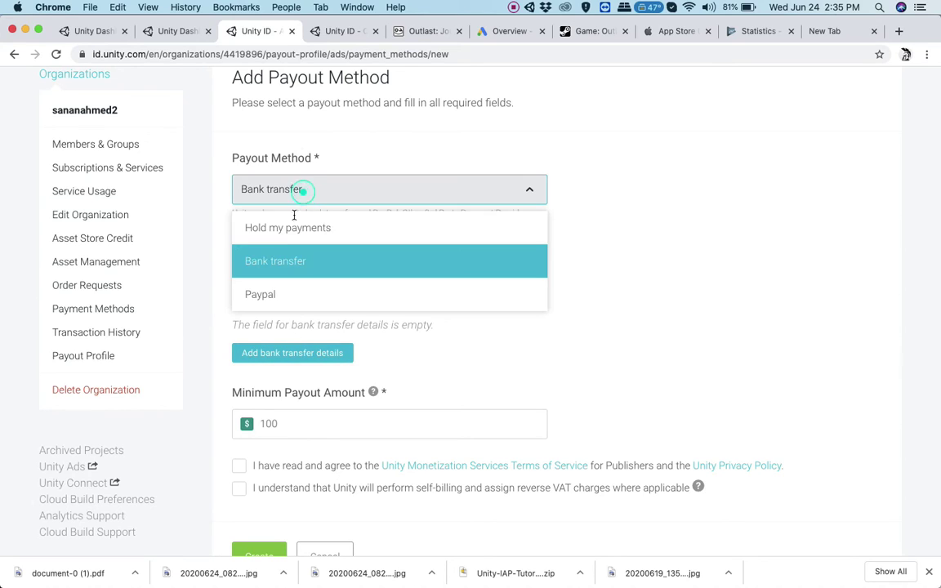
left_click(270, 292)
left_click(297, 282)
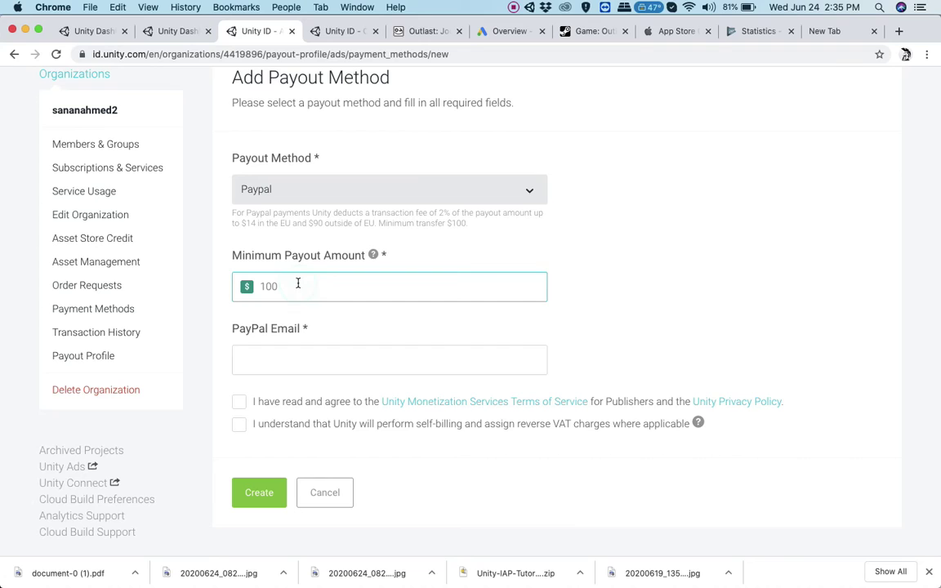
left_click(266, 370)
type("sanan")
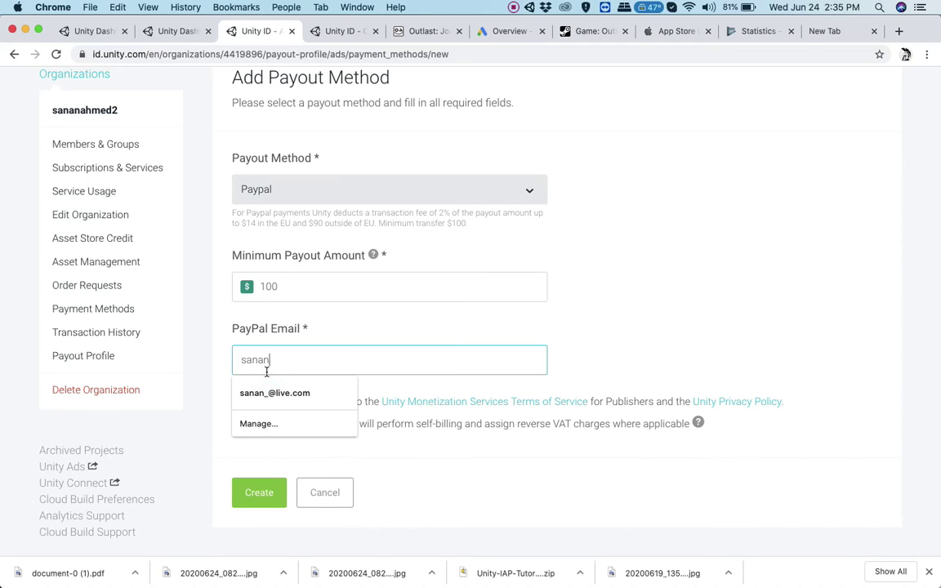
key("Down")
key("Return")
- Accept the terms and self-billing consents and create the PayPal payout method
left_click(256, 404)
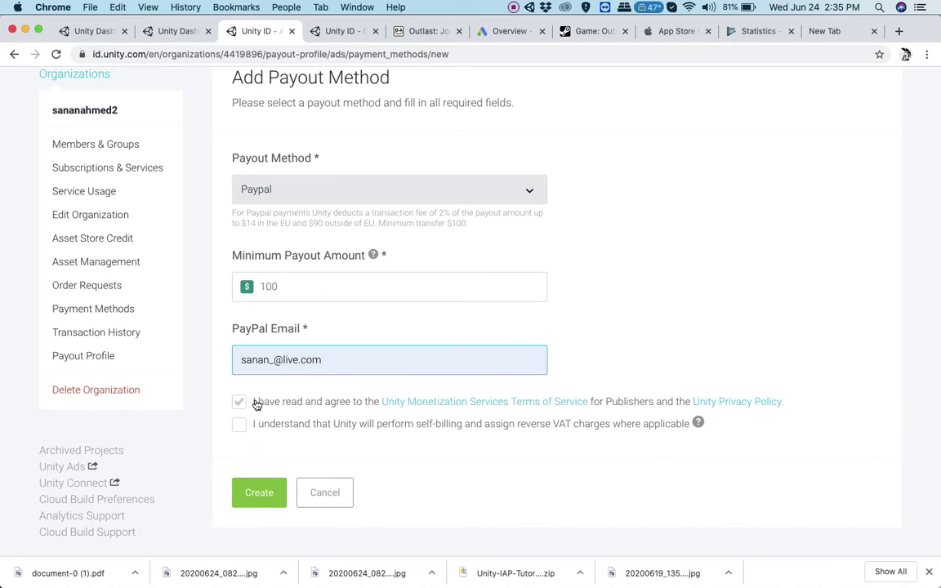
left_click(239, 401)
left_click(239, 424)
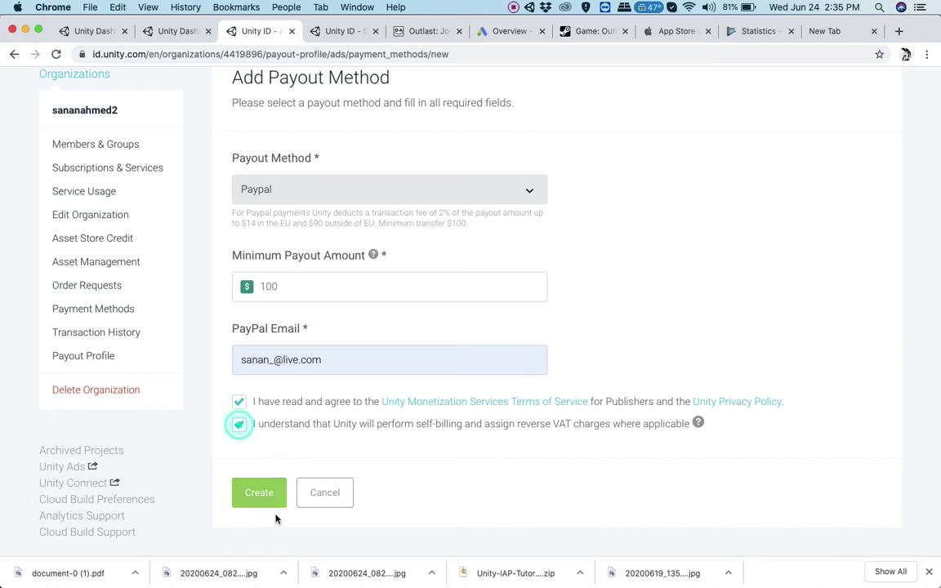
left_click(262, 502)
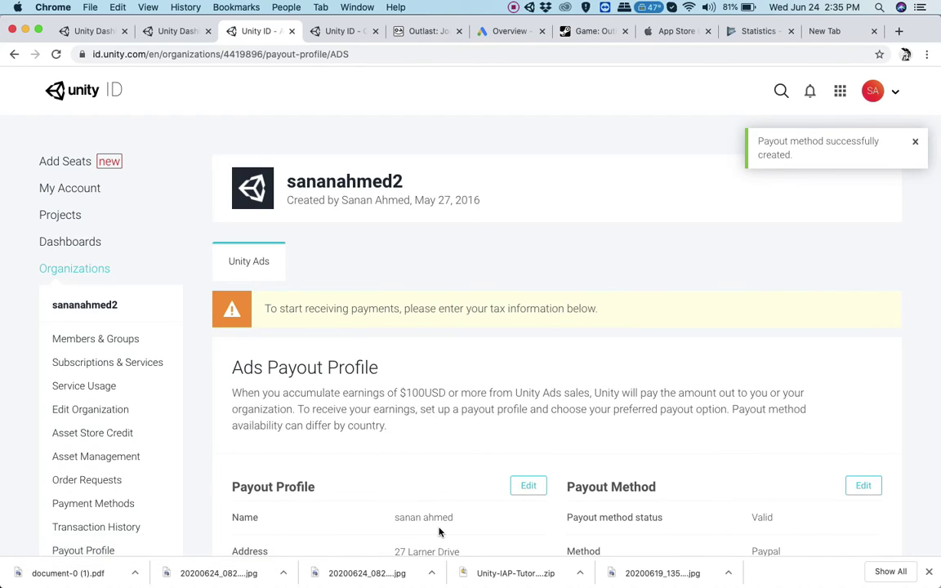
scroll(679, 493, "down", 5)
scroll(678, 492, "down", 2)
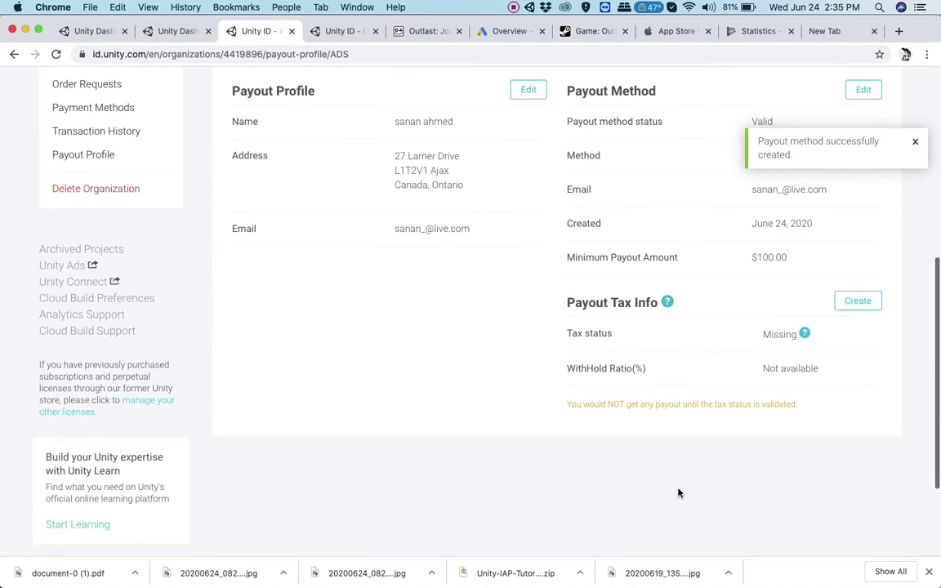
scroll(840, 298, "up", 1)
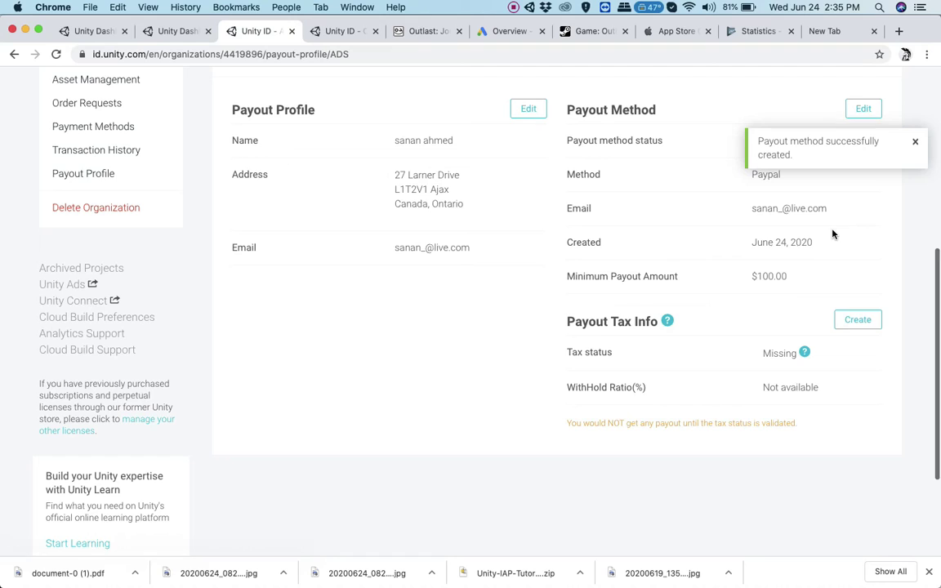
- Start the Payout Tax Info interview and register as an Individual / sole proprietor
left_click(857, 321)
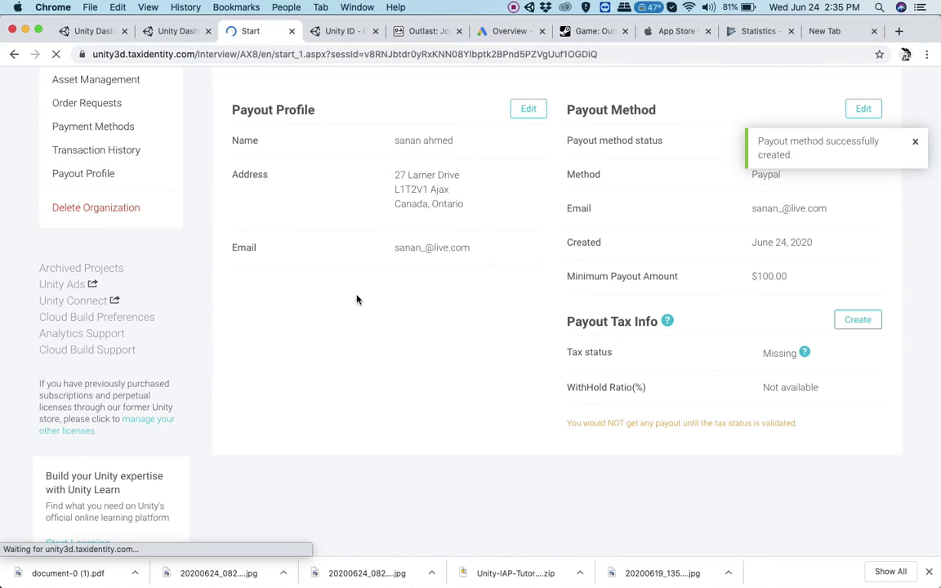
scroll(233, 270, "down", 1)
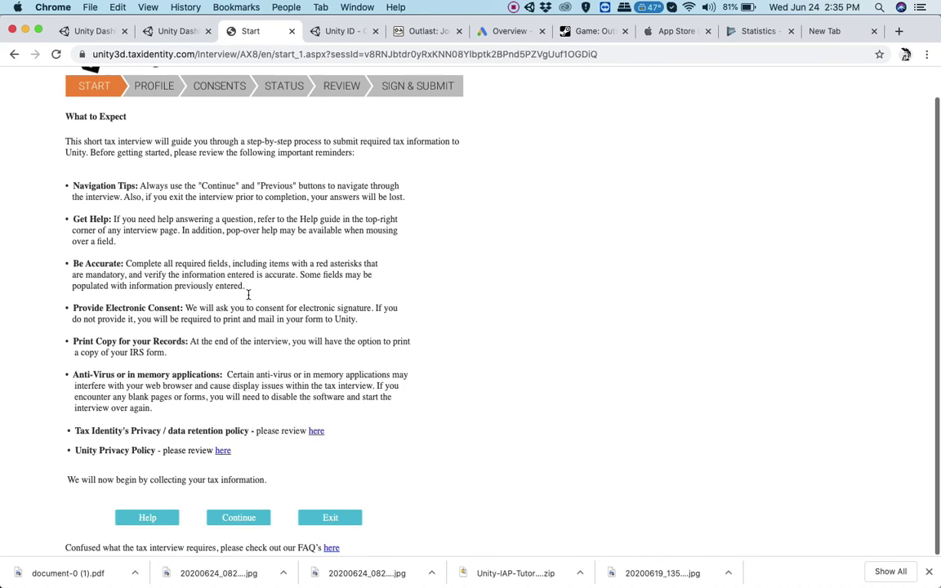
scroll(230, 395, "up", 1)
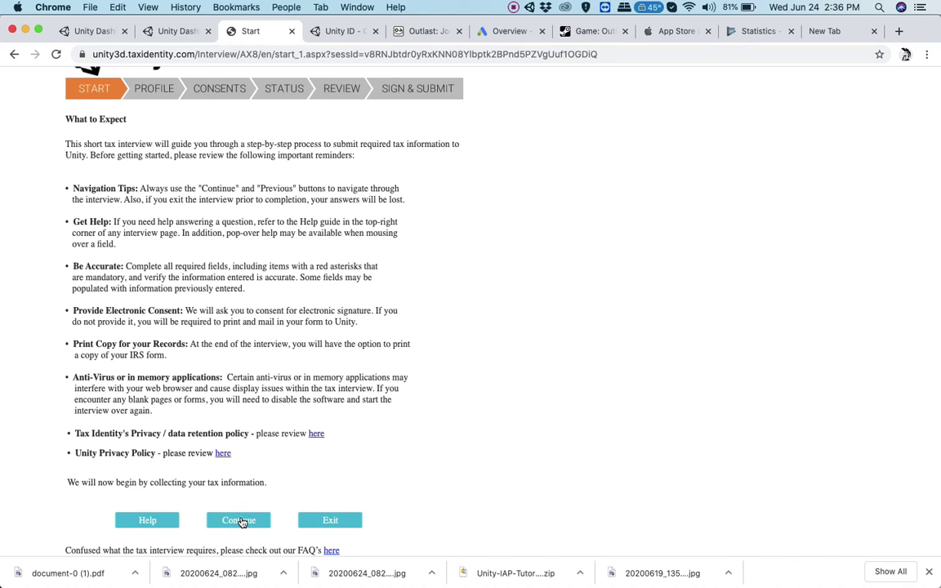
left_click(248, 523)
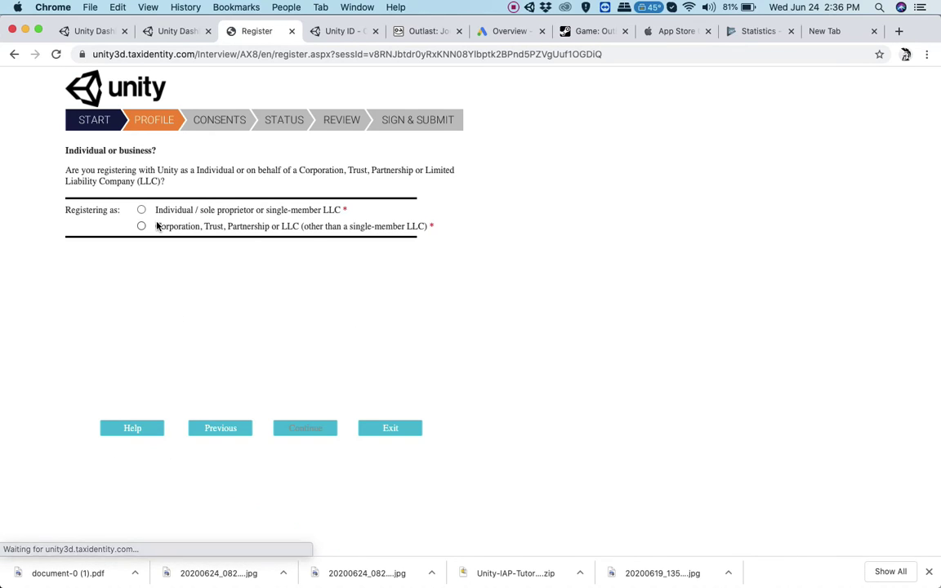
left_click(142, 210)
left_click(325, 288)
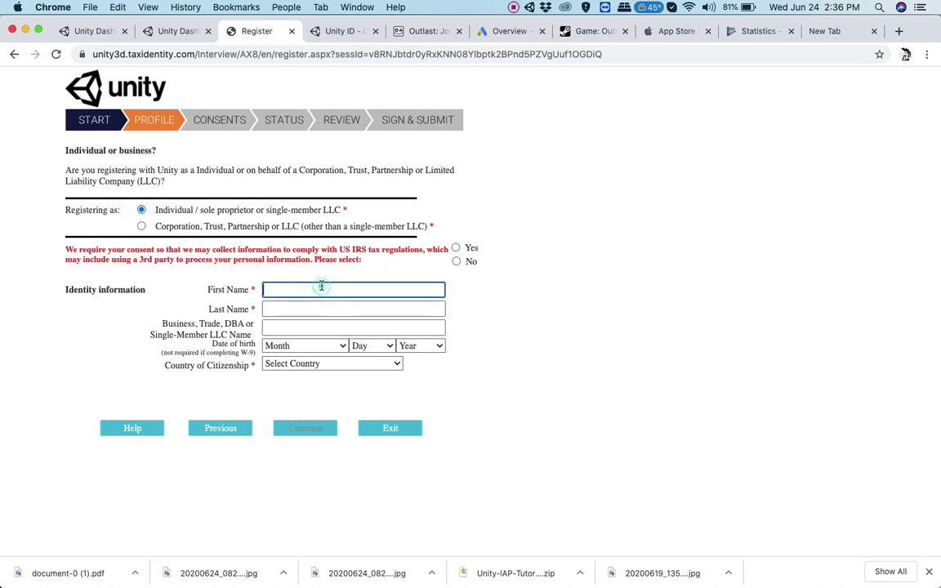